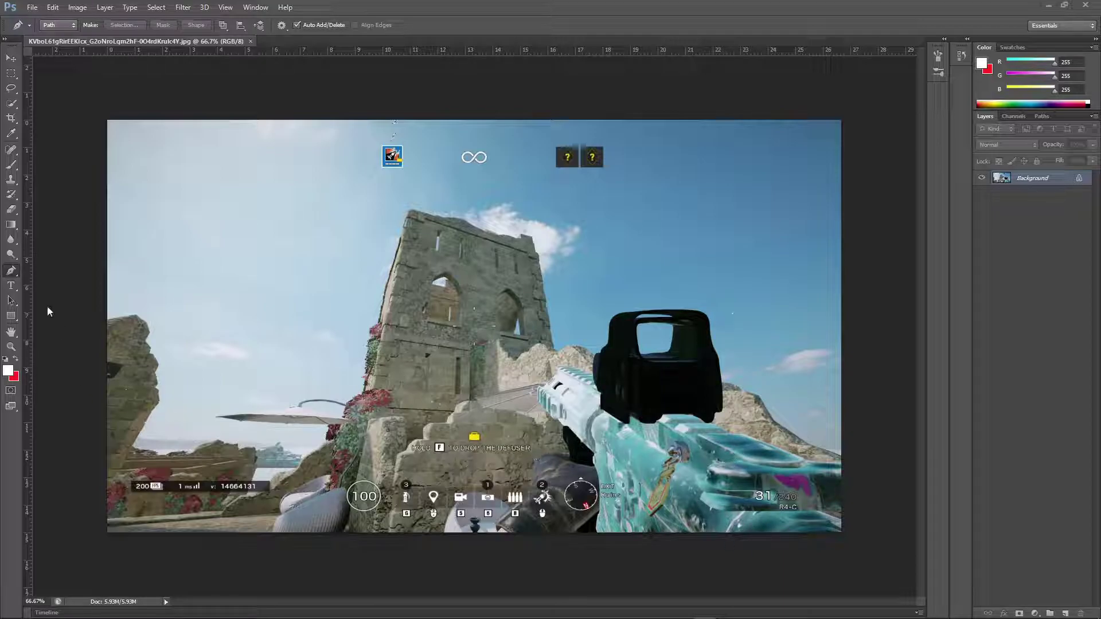
- Add a new empty layer, Layer 1, with the Pen tool selected
{"action": "left_click", "coordinate": [12, 151]}
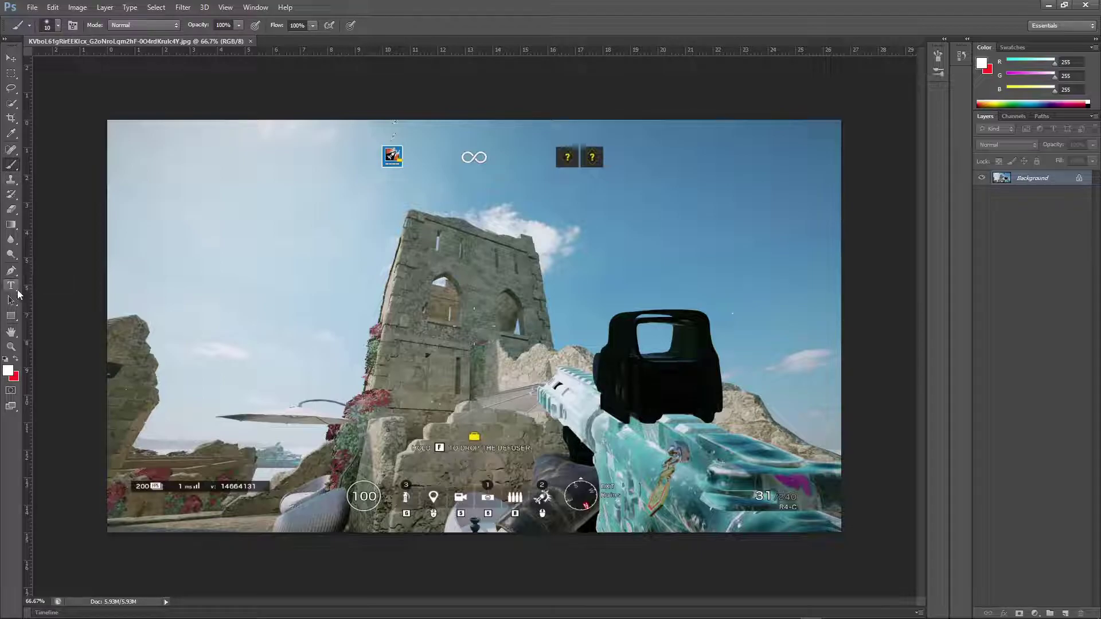
{"action": "left_click", "coordinate": [12, 271]}
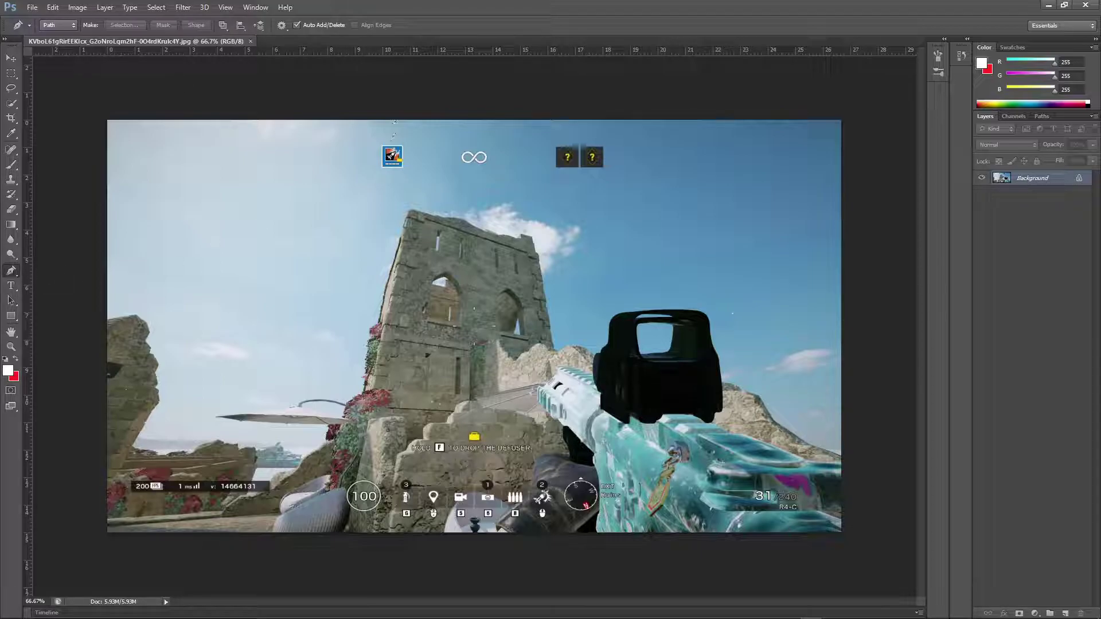
{"action": "left_click", "coordinate": [106, 7]}
{"action": "mouse_move", "coordinate": [112, 20]}
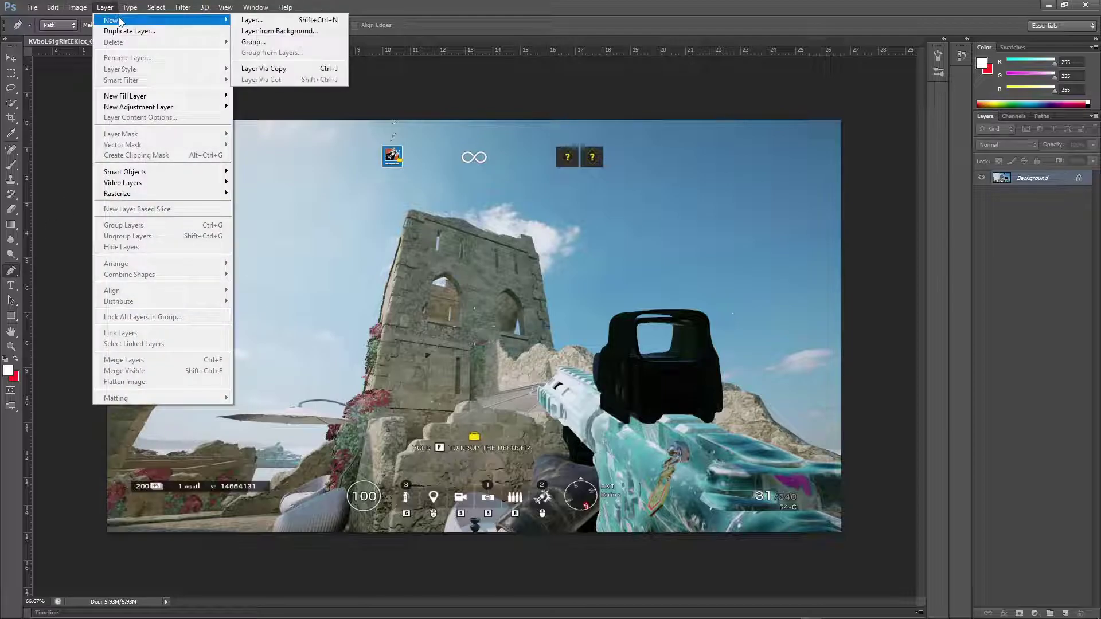
{"action": "left_click", "coordinate": [251, 20]}
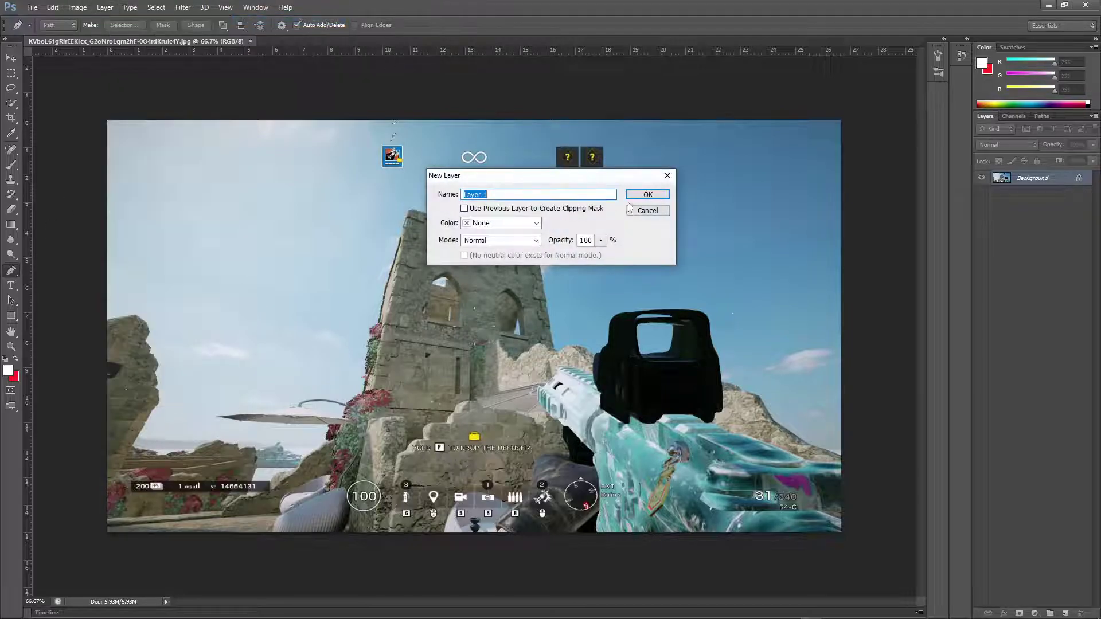
{"action": "left_click", "coordinate": [643, 192]}
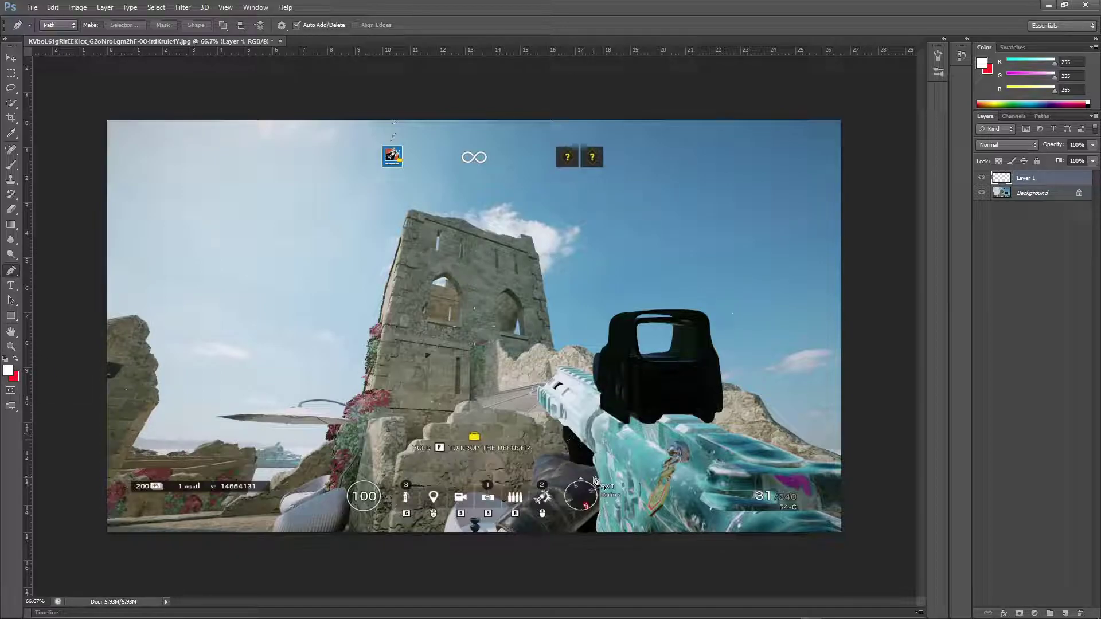
- Trace the pen path from the rifle's lower edge up its left outline toward the sight
{"action": "left_click", "coordinate": [598, 517]}
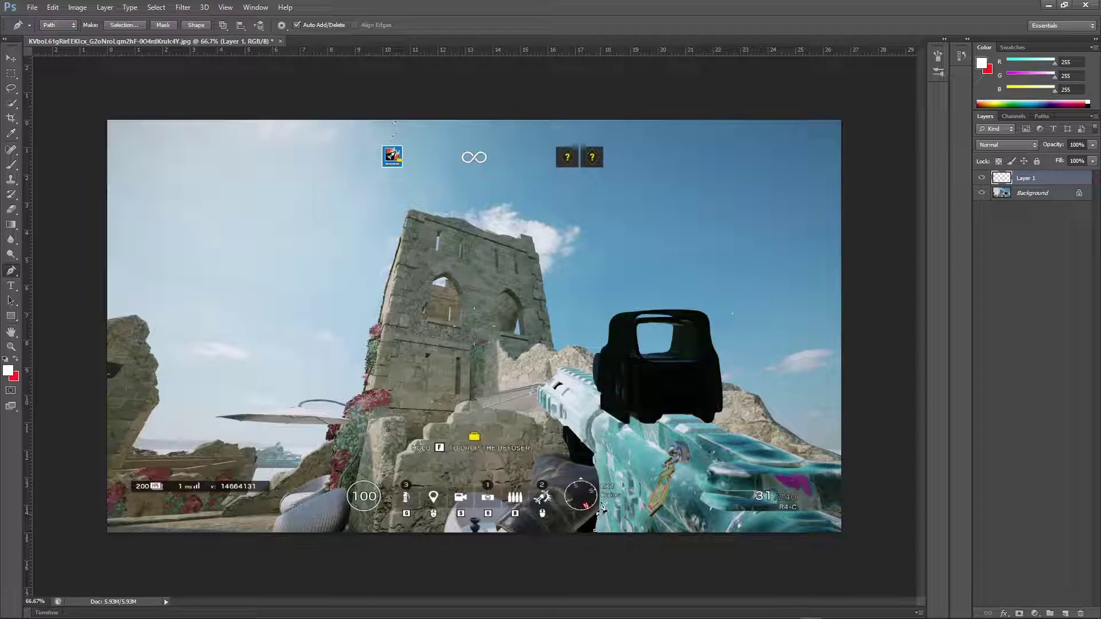
{"action": "left_click", "coordinate": [570, 462]}
{"action": "left_click", "coordinate": [564, 432]}
{"action": "left_click", "coordinate": [538, 391]}
{"action": "left_click", "coordinate": [557, 370]}
{"action": "left_click", "coordinate": [596, 355]}
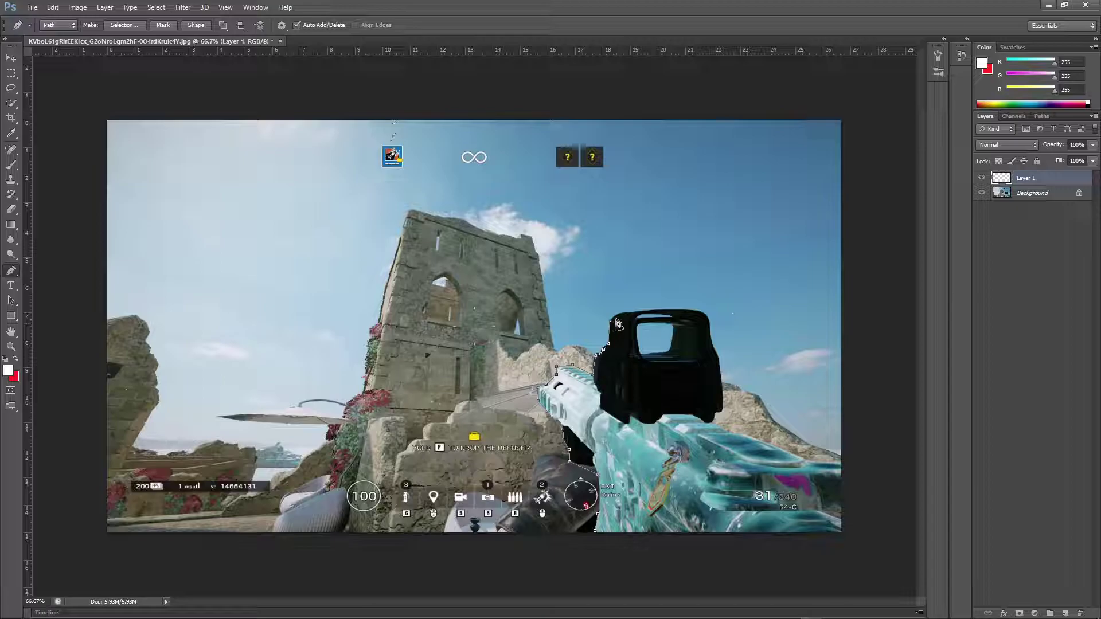
- Continue the path across the sight's top, down its right side, and along the image's right edge
{"action": "left_click", "coordinate": [620, 315]}
{"action": "left_click", "coordinate": [704, 313]}
{"action": "left_click", "coordinate": [710, 341]}
{"action": "left_click", "coordinate": [732, 438]}
{"action": "left_click", "coordinate": [842, 463]}
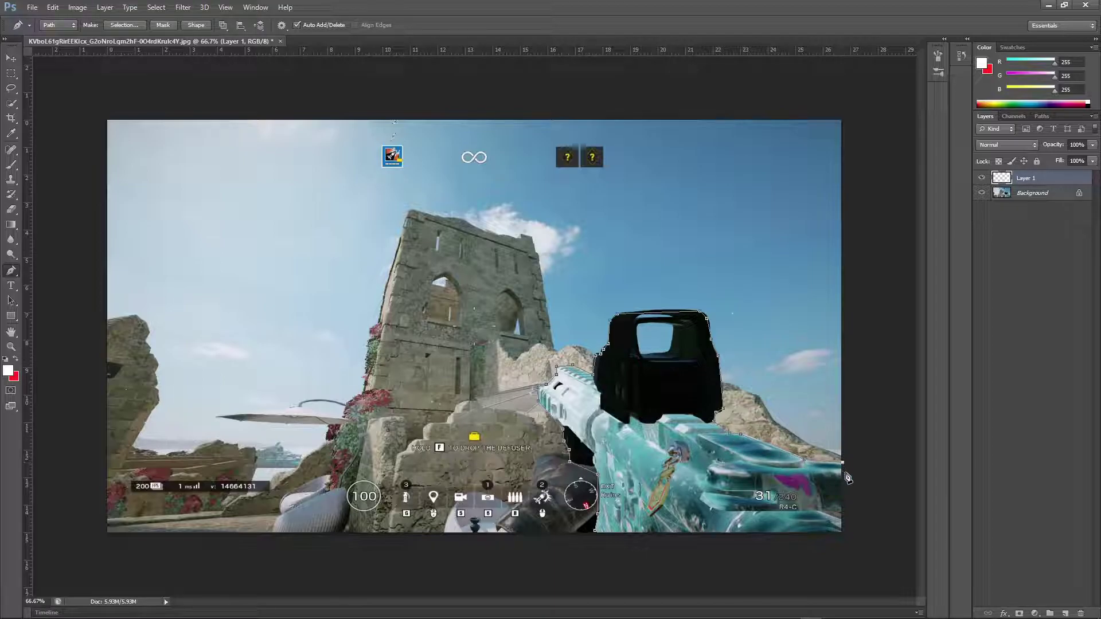
{"action": "left_click", "coordinate": [843, 515]}
- Stroke the rifle path with the white brush onto Layer 1
{"action": "right_click", "coordinate": [739, 441]}
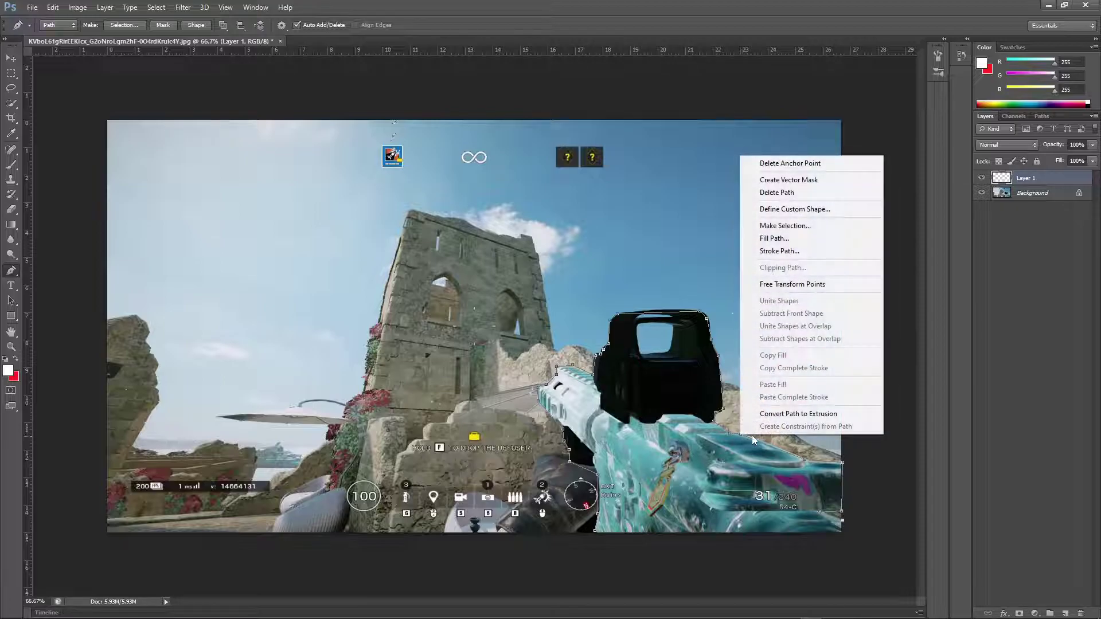
{"action": "left_click", "coordinate": [778, 252]}
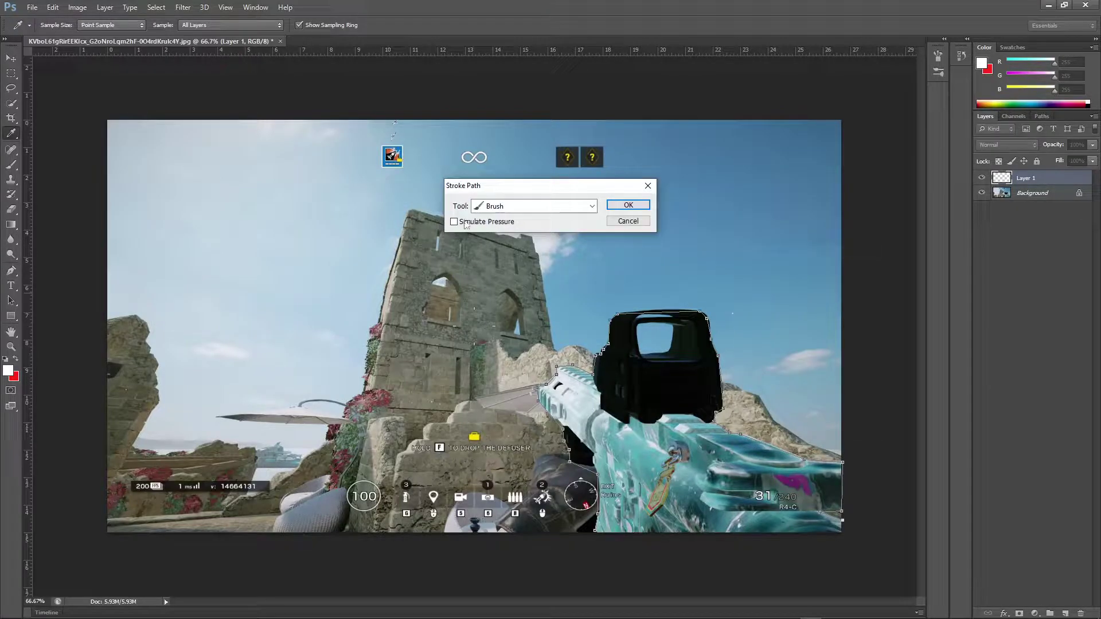
{"action": "left_click", "coordinate": [629, 205]}
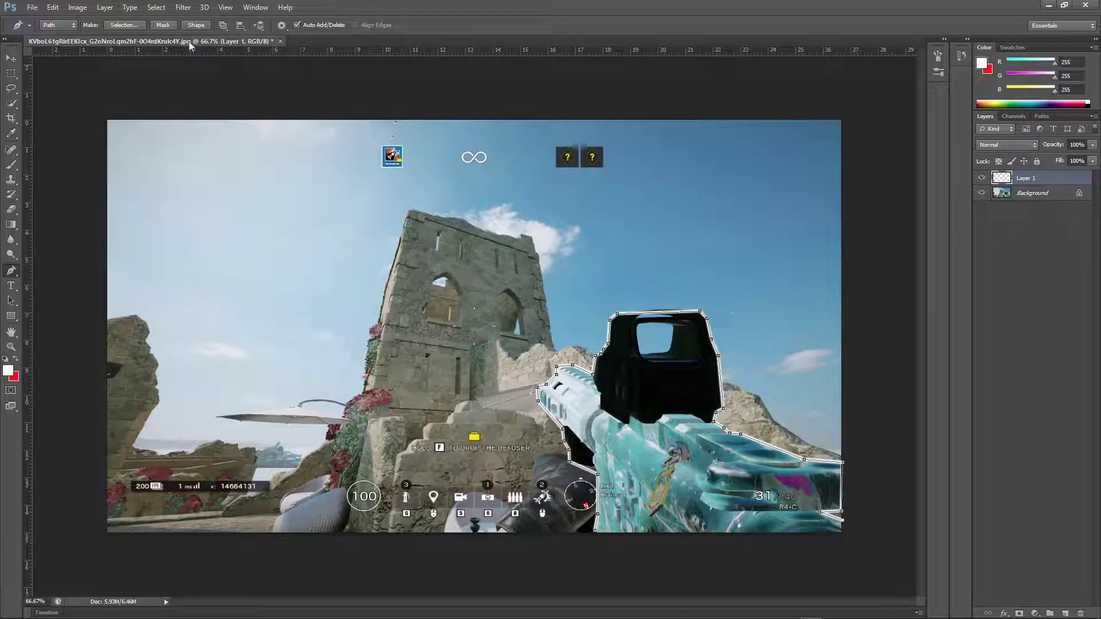
- Add Layer 2 and set its blend mode to Linear Dodge (Add)
{"action": "left_click", "coordinate": [105, 9]}
{"action": "mouse_move", "coordinate": [111, 20]}
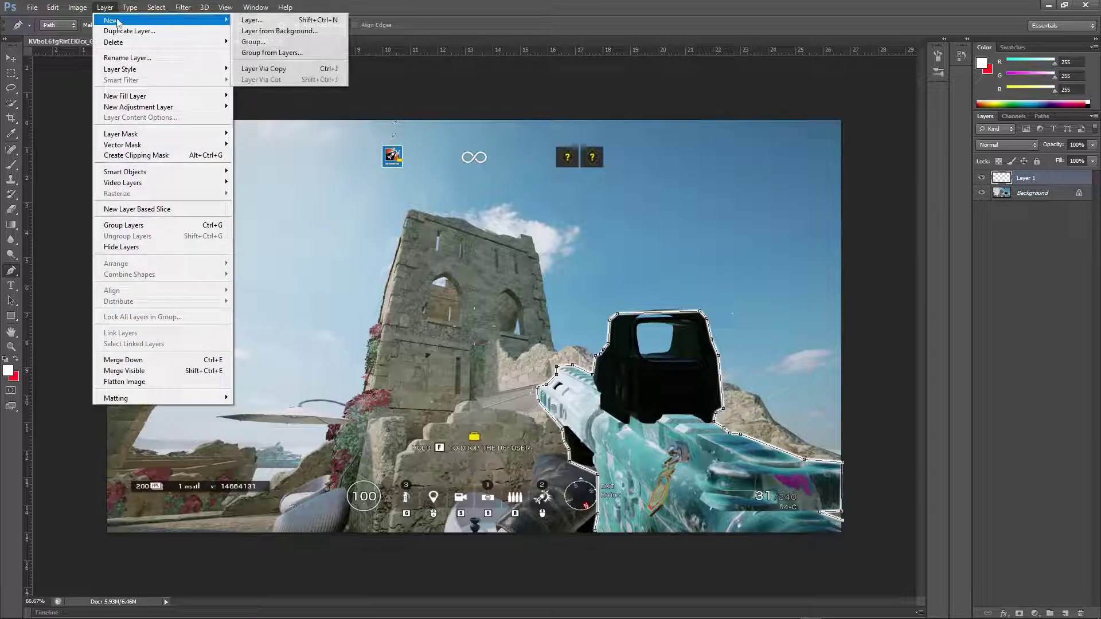
{"action": "left_click", "coordinate": [253, 20]}
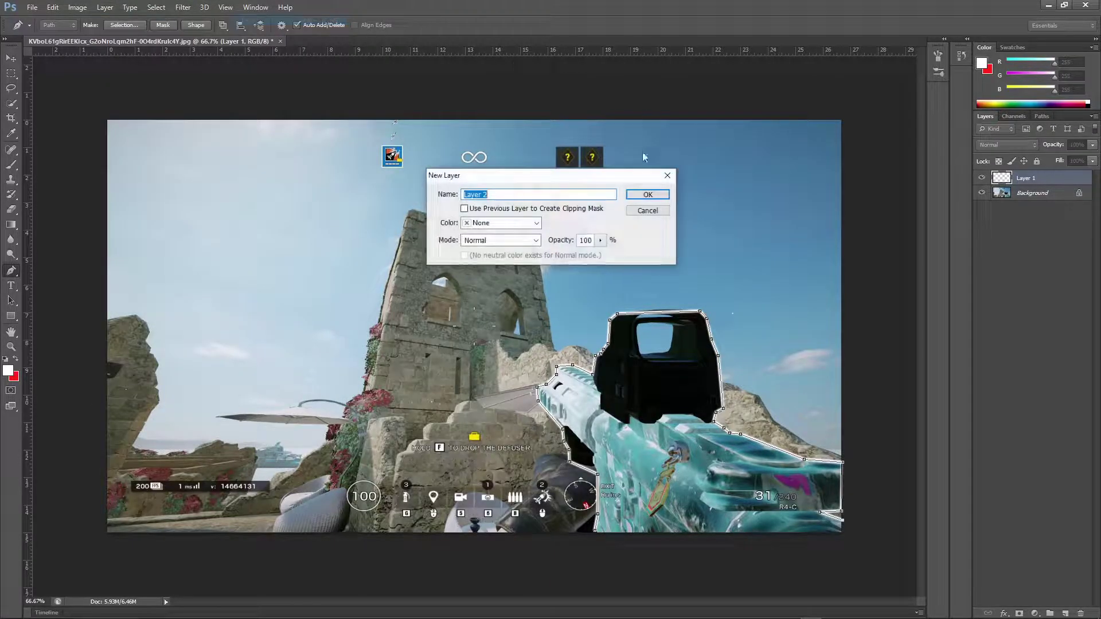
{"action": "left_click", "coordinate": [647, 195]}
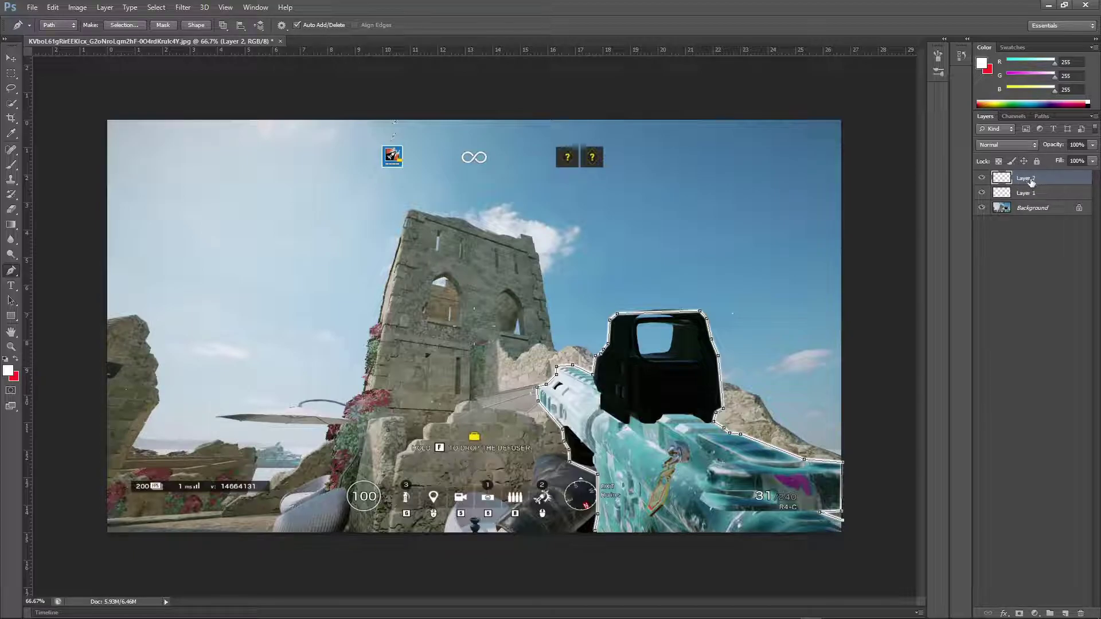
{"action": "left_click", "coordinate": [1010, 145]}
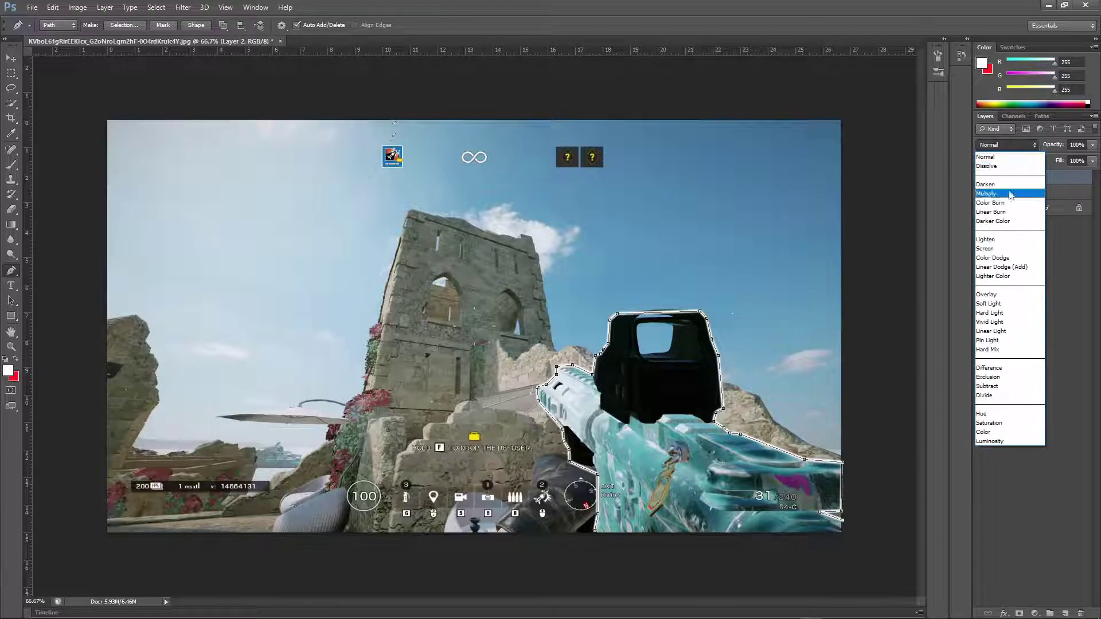
{"action": "left_click", "coordinate": [1008, 268]}
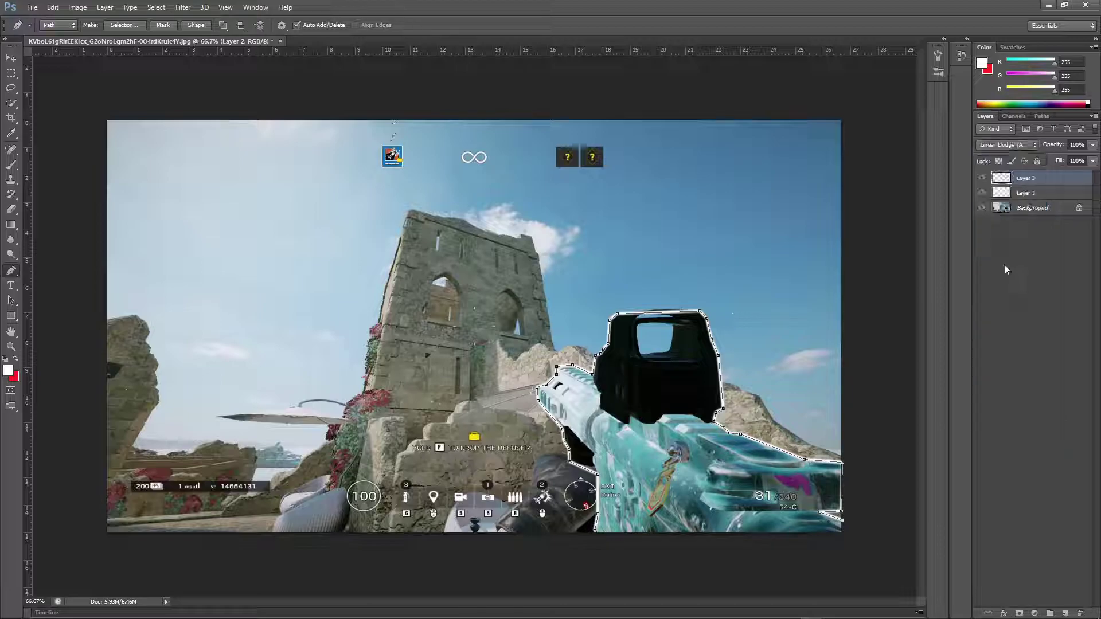
- Select the Brush tool and make red the foreground colour
{"action": "left_click", "coordinate": [13, 163]}
{"action": "left_click", "coordinate": [17, 362]}
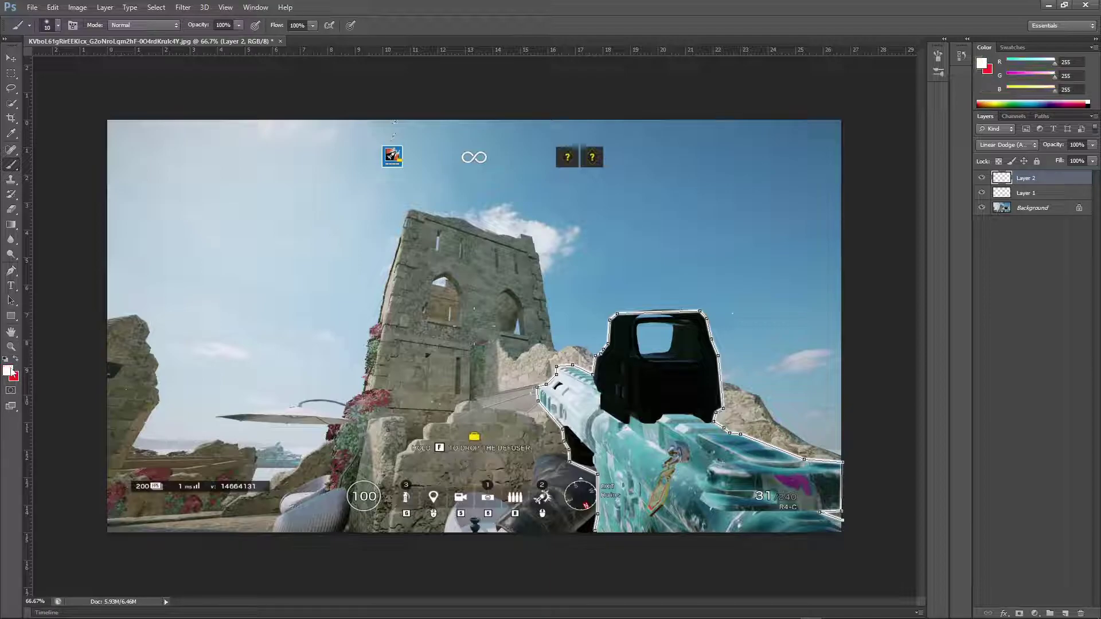
{"action": "left_click", "coordinate": [11, 370]}
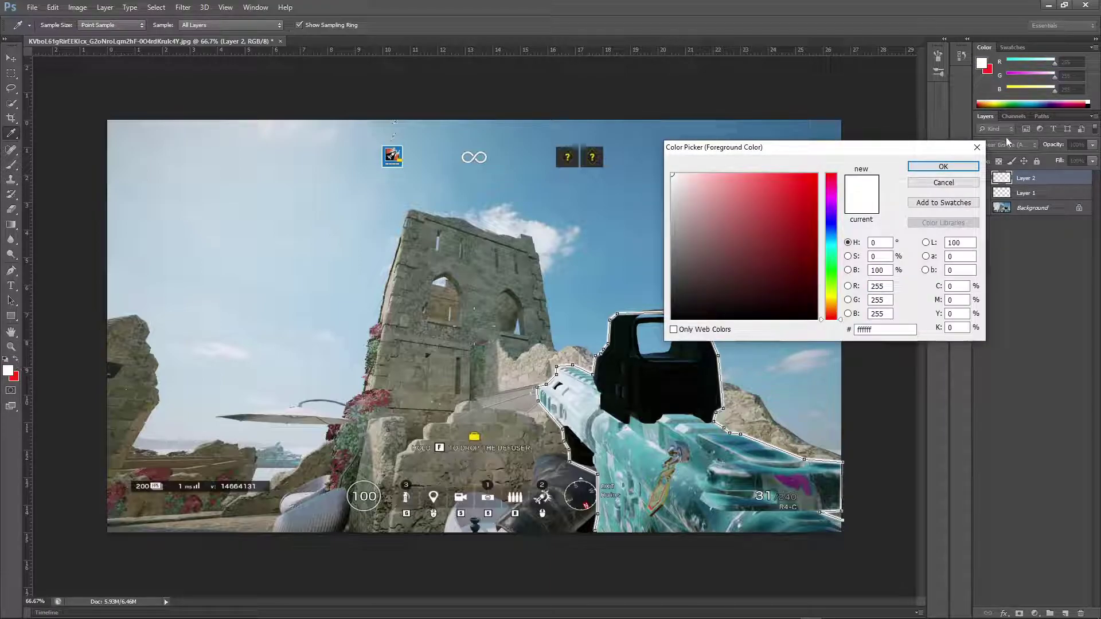
{"action": "left_click", "coordinate": [943, 166]}
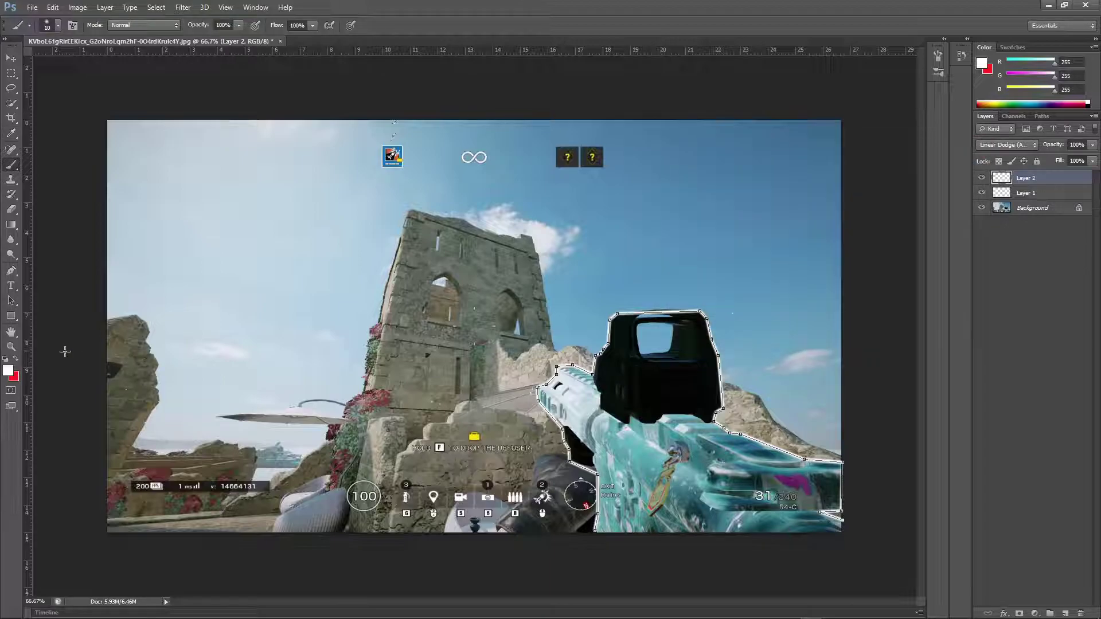
{"action": "left_click", "coordinate": [18, 363]}
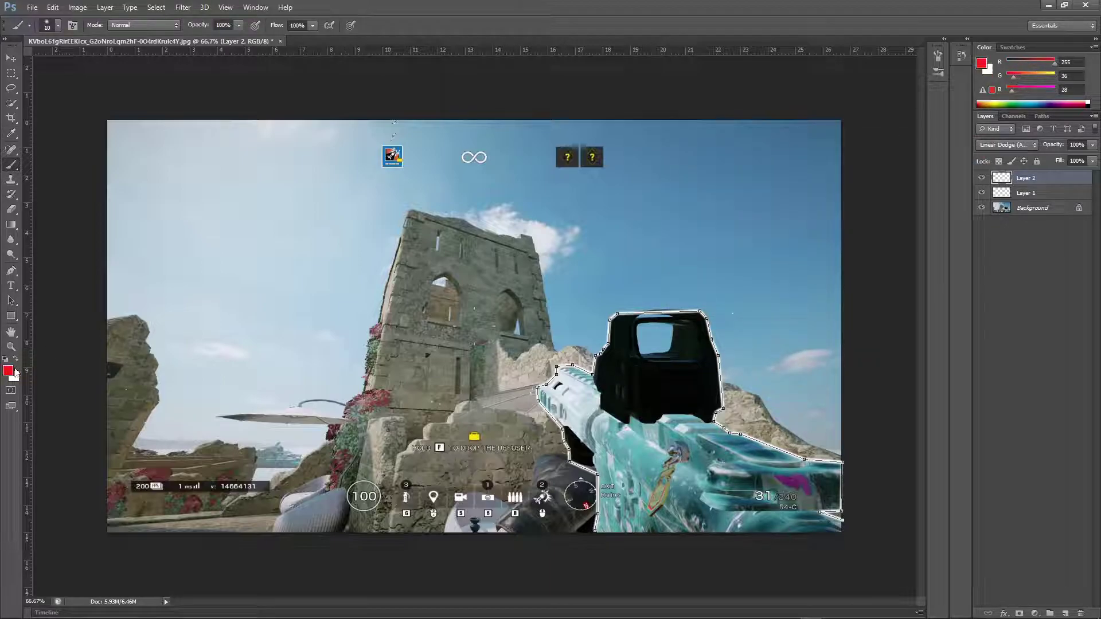
{"action": "left_click", "coordinate": [10, 371]}
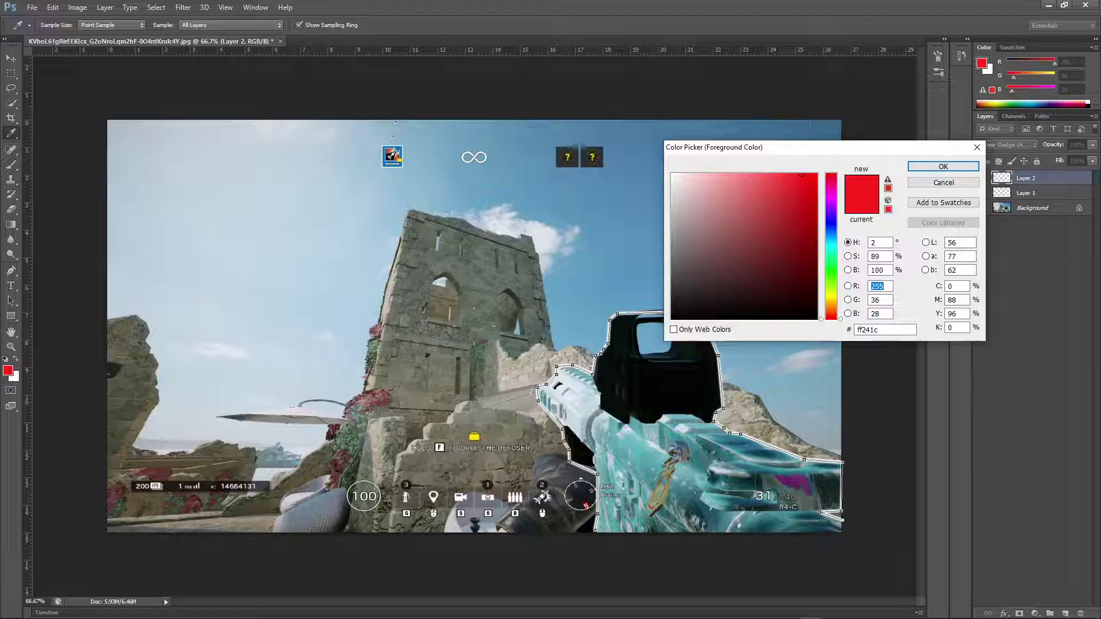
{"action": "left_click", "coordinate": [975, 149]}
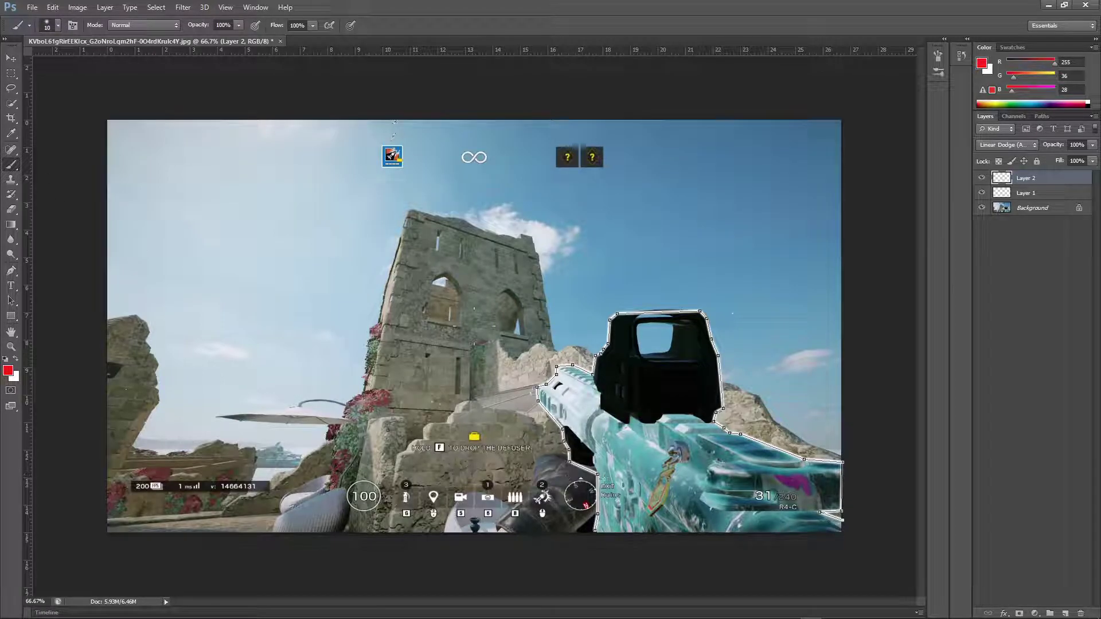
- Test the red brush on the image and set its size to 20 px
{"action": "left_click", "coordinate": [565, 460]}
{"action": "left_click", "coordinate": [58, 26]}
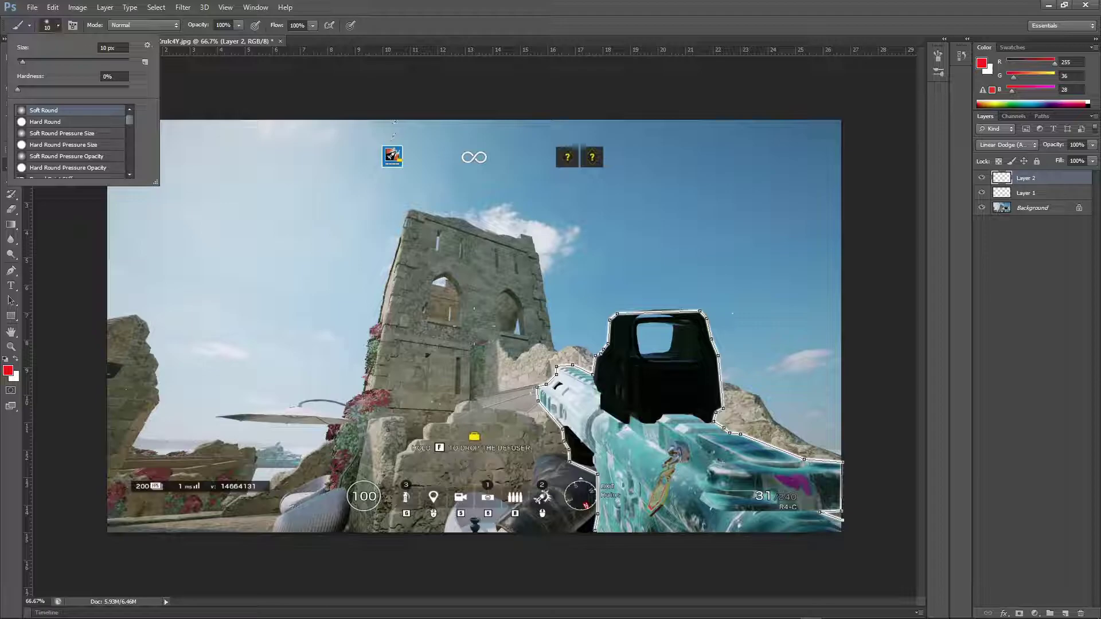
{"action": "left_click", "coordinate": [105, 48]}
{"action": "type", "text": "20"}
{"action": "key", "text": "Return"}
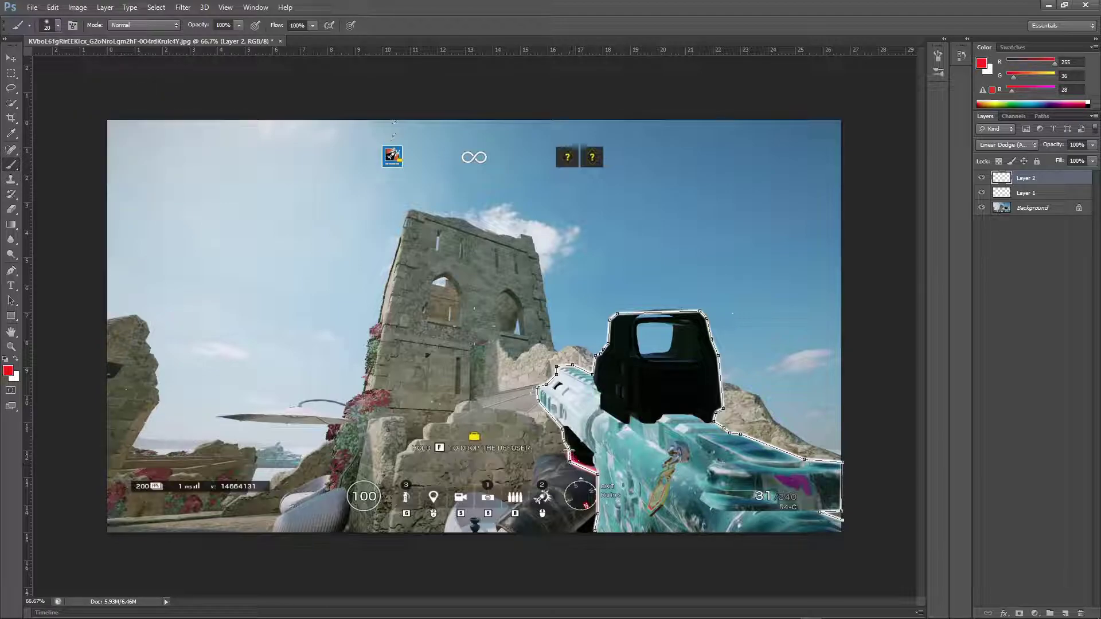
- Stroke the rifle path with the red brush on Layer 2, then delete the path
{"action": "left_click", "coordinate": [12, 272]}
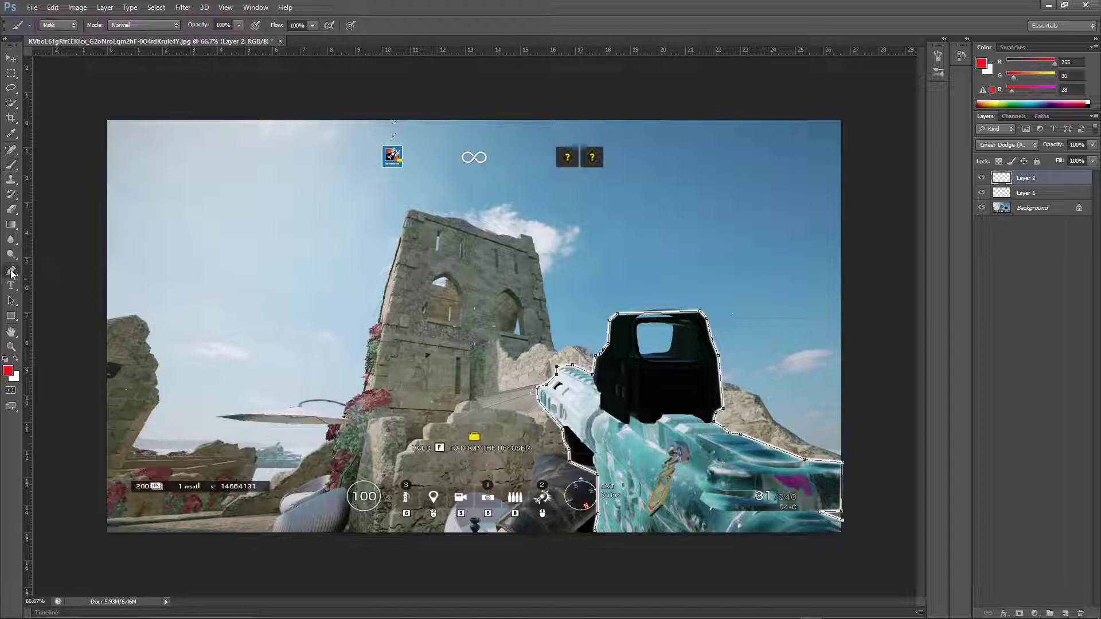
{"action": "right_click", "coordinate": [558, 421]}
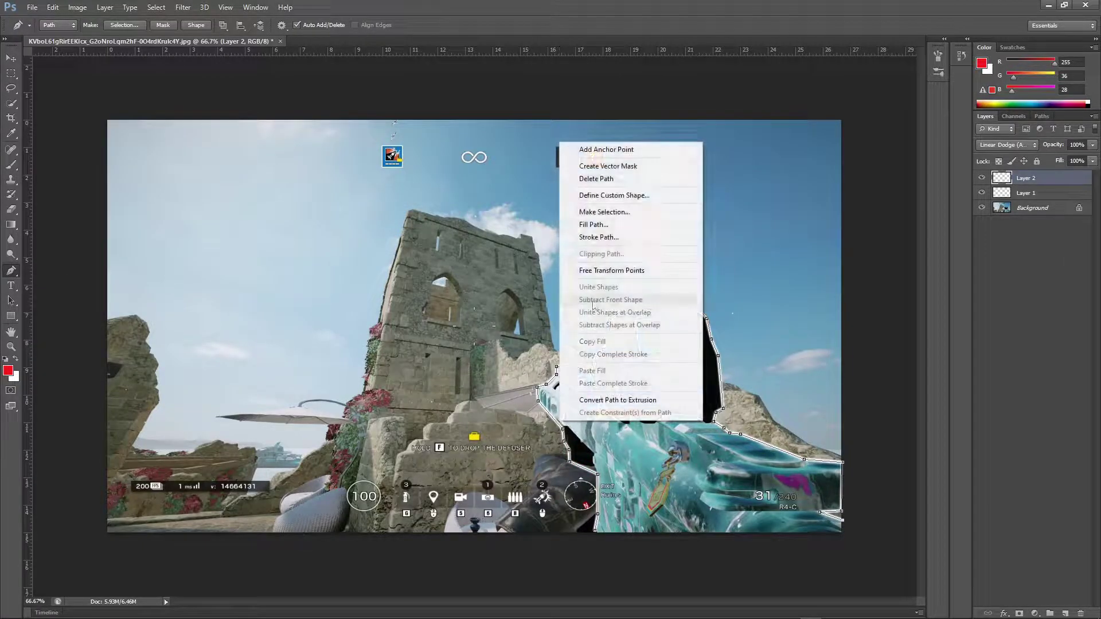
{"action": "left_click", "coordinate": [600, 238]}
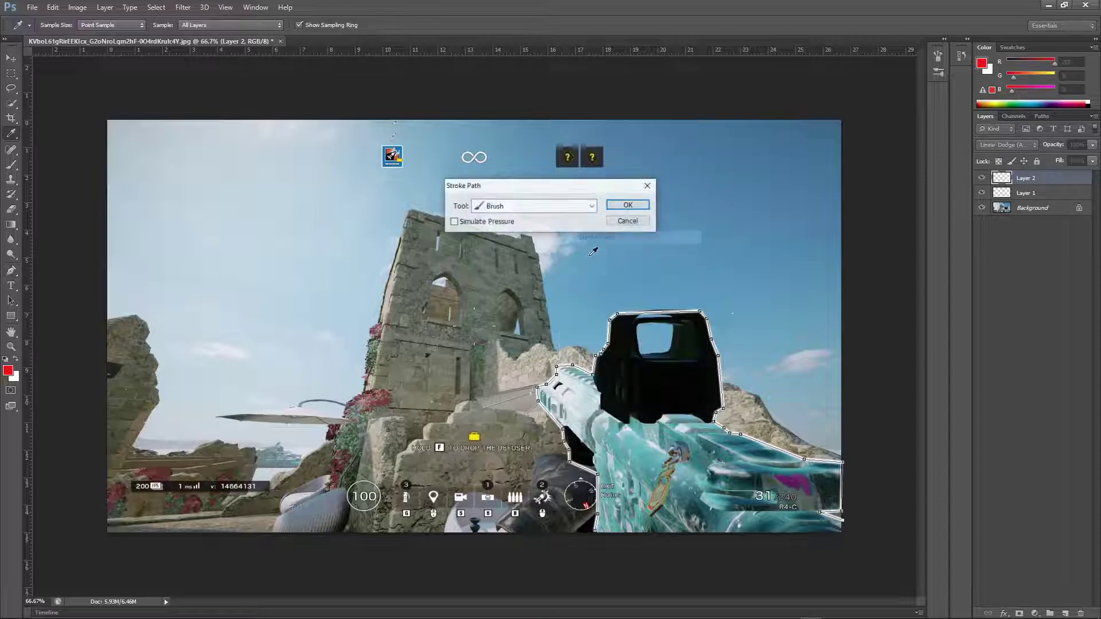
{"action": "left_click", "coordinate": [626, 210]}
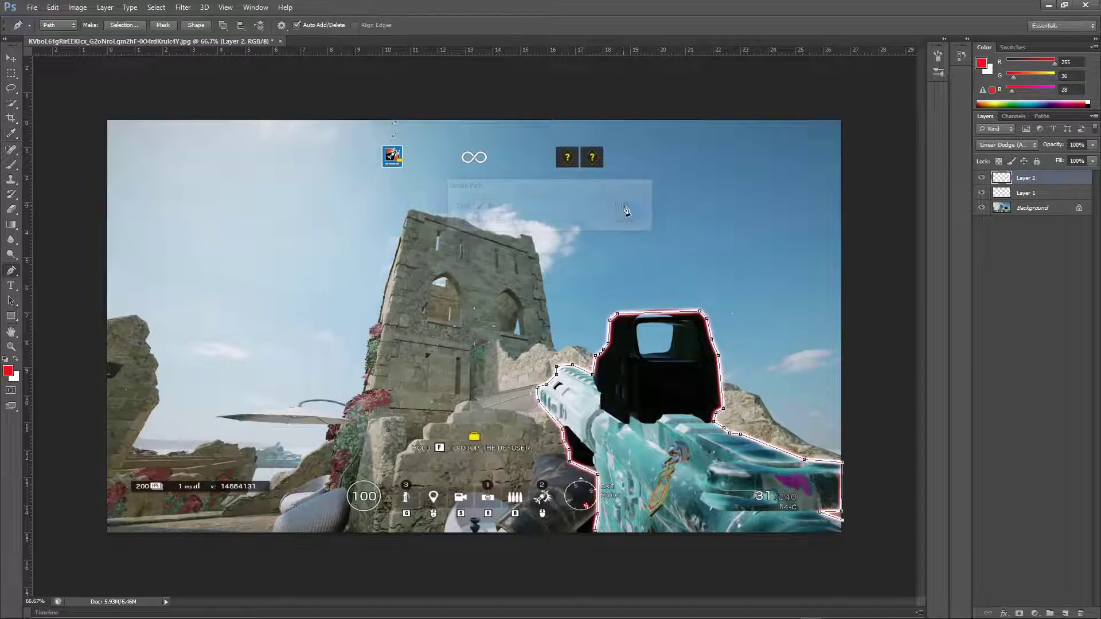
{"action": "right_click", "coordinate": [564, 420]}
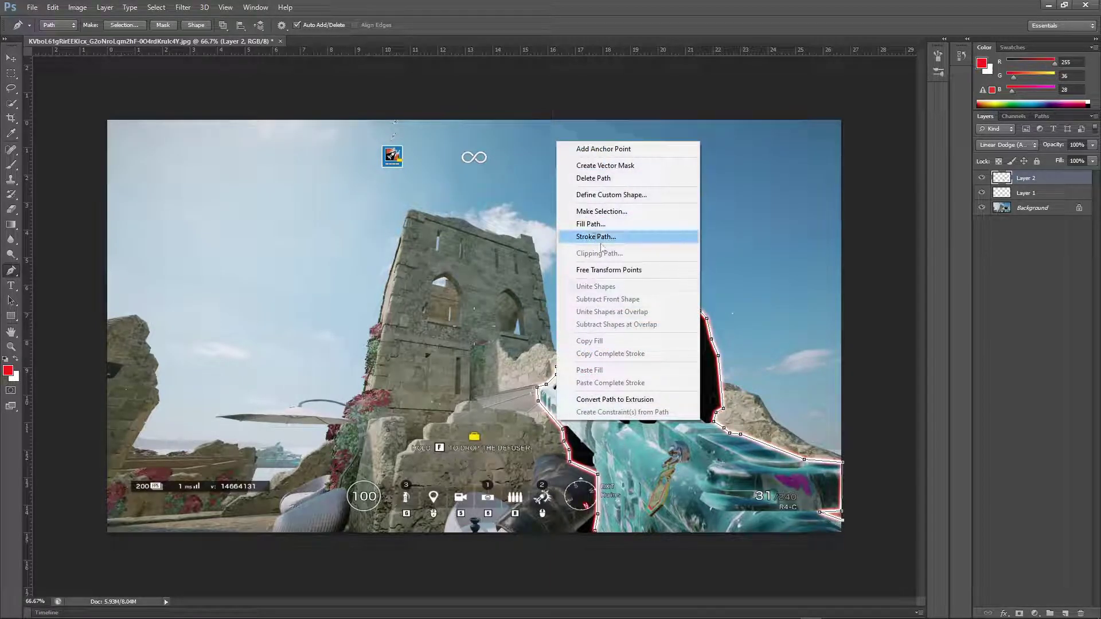
{"action": "left_click", "coordinate": [610, 180]}
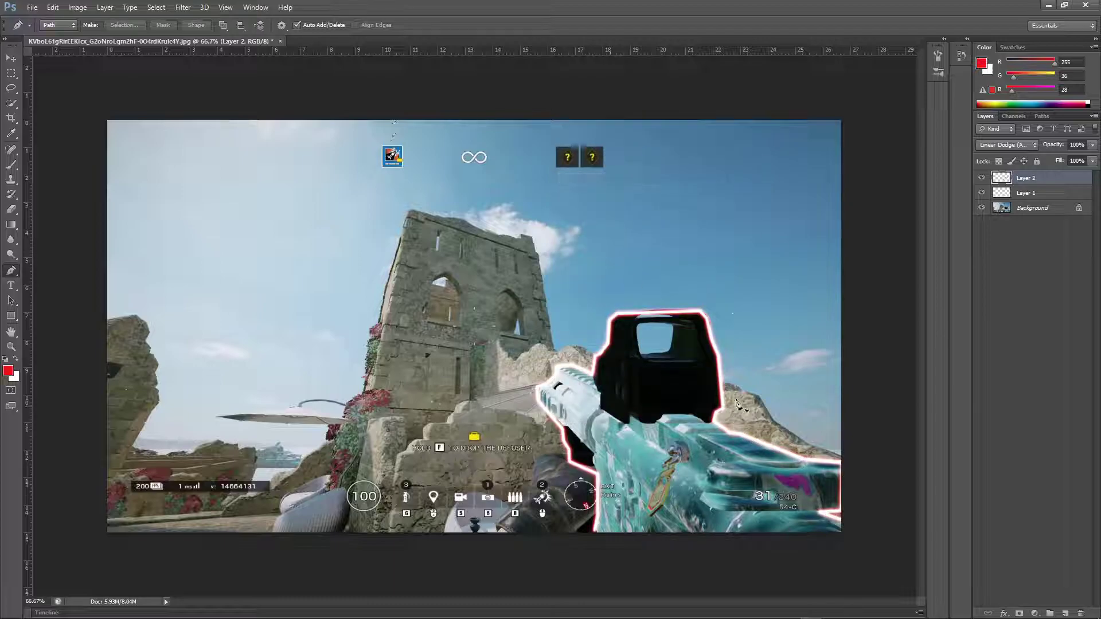